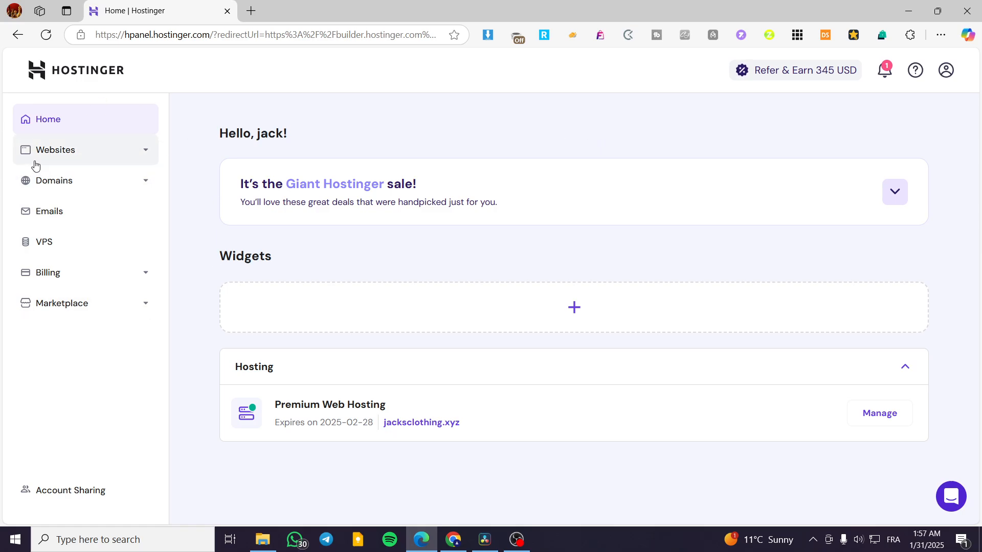
Open the jacksclothing.xyz site from the websites list in the website editor
left_click(67, 154)
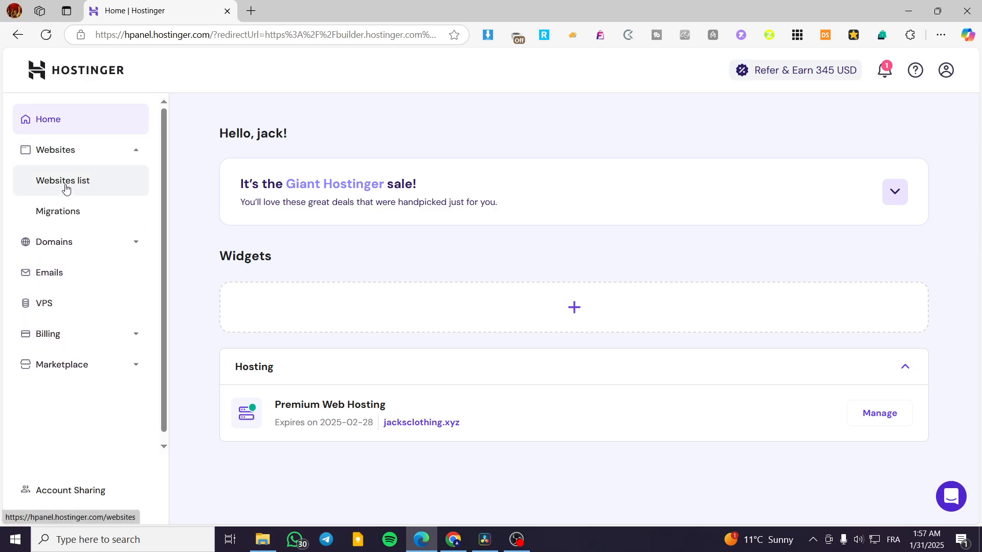
left_click(66, 189)
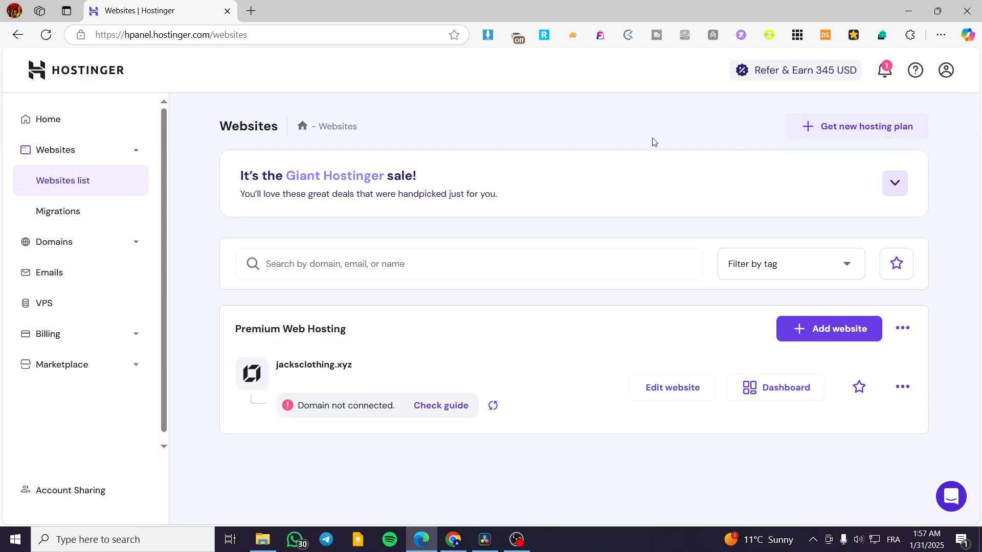
left_click_drag(231, 329, 373, 336)
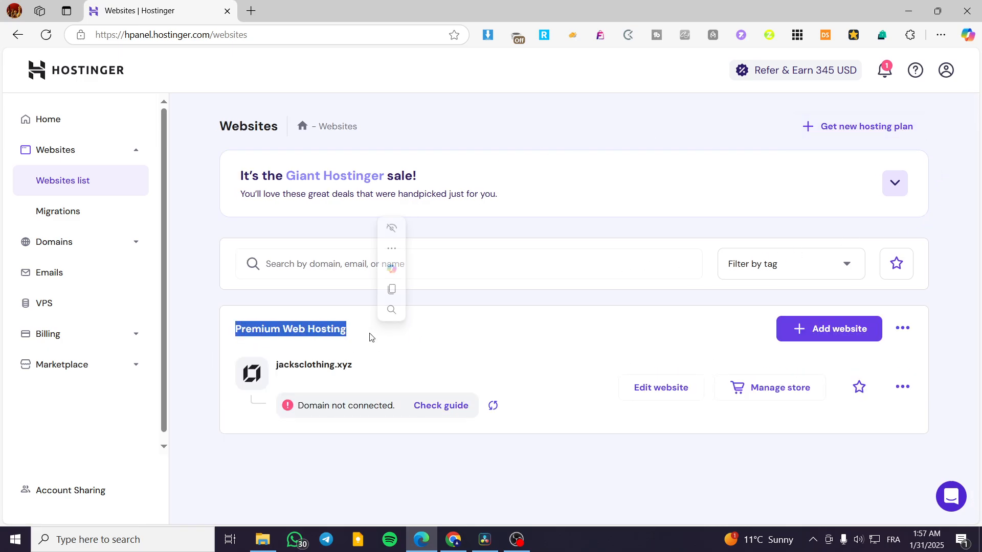
left_click(336, 350)
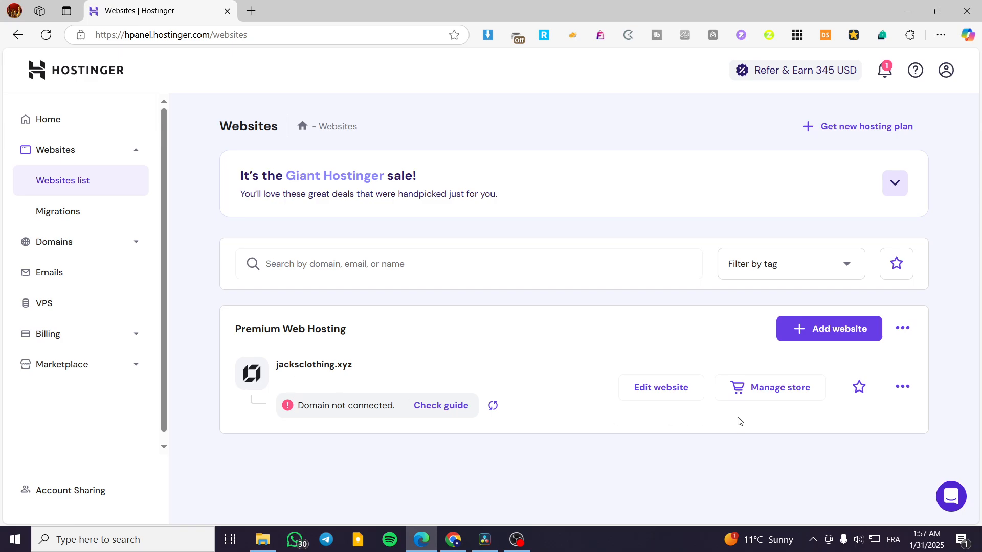
left_click(663, 399)
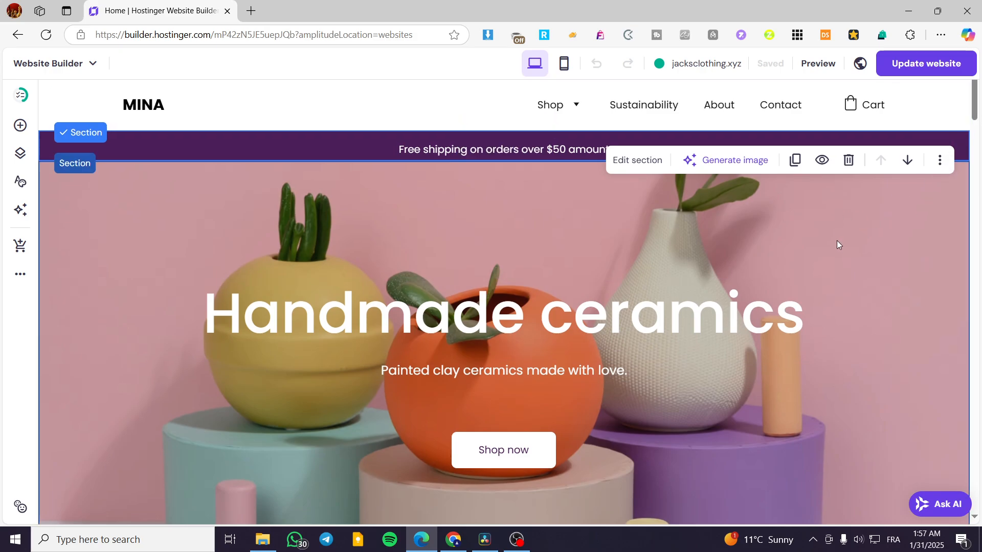
Examine the home page's sections from the header banner down to the Instagram section
scroll(814, 246, "down", 2)
scroll(814, 246, "down", 5)
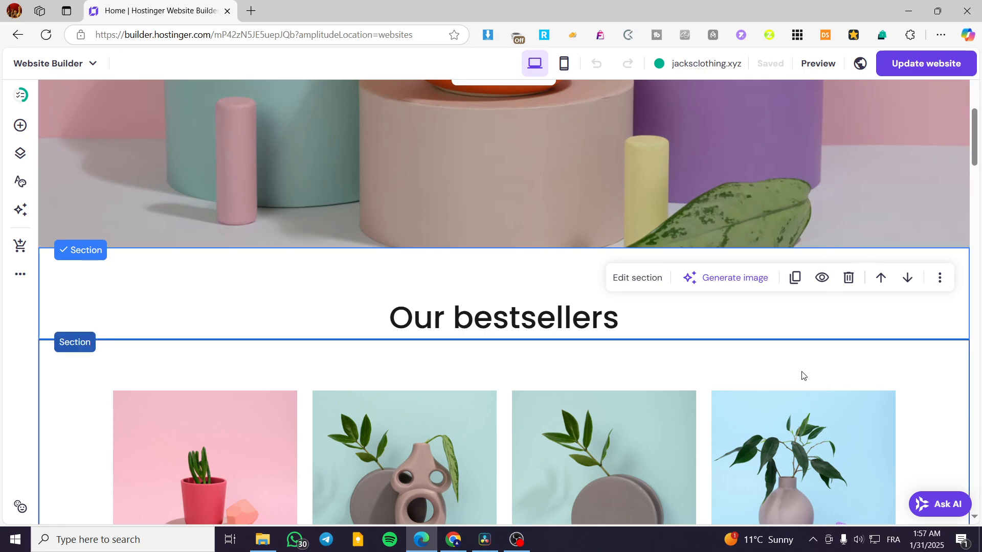
scroll(414, 322, "up", 7)
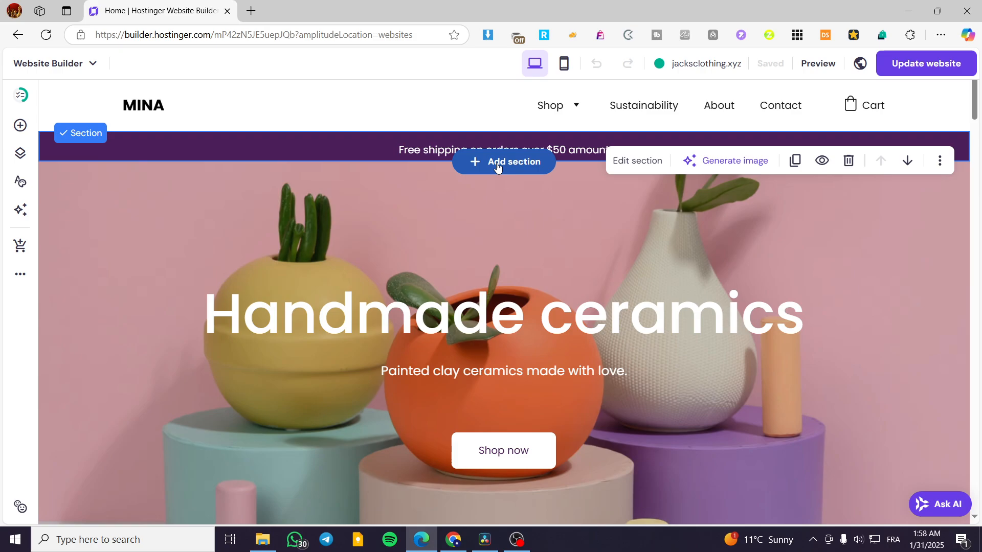
left_click(849, 237)
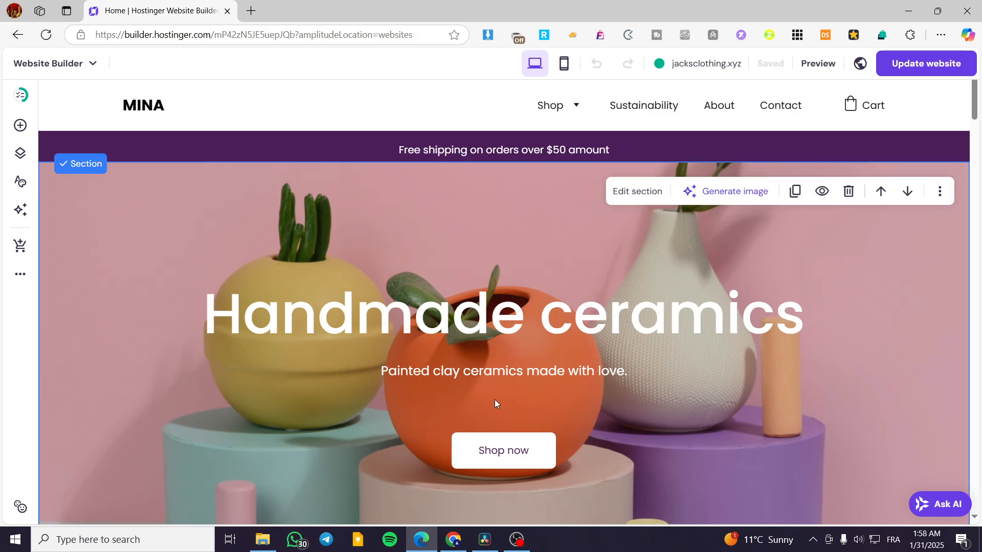
scroll(395, 322, "down", 7)
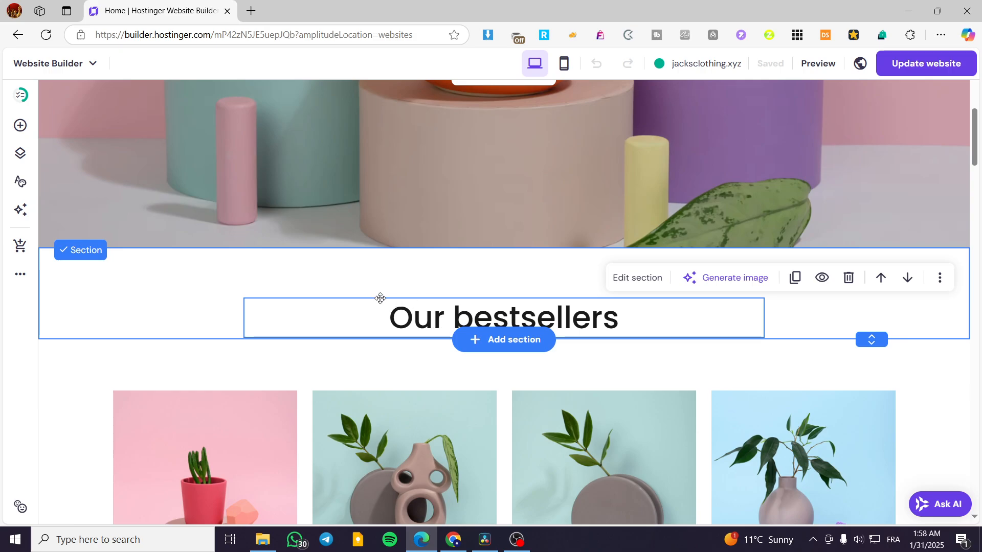
left_click_drag(975, 132, 974, 102)
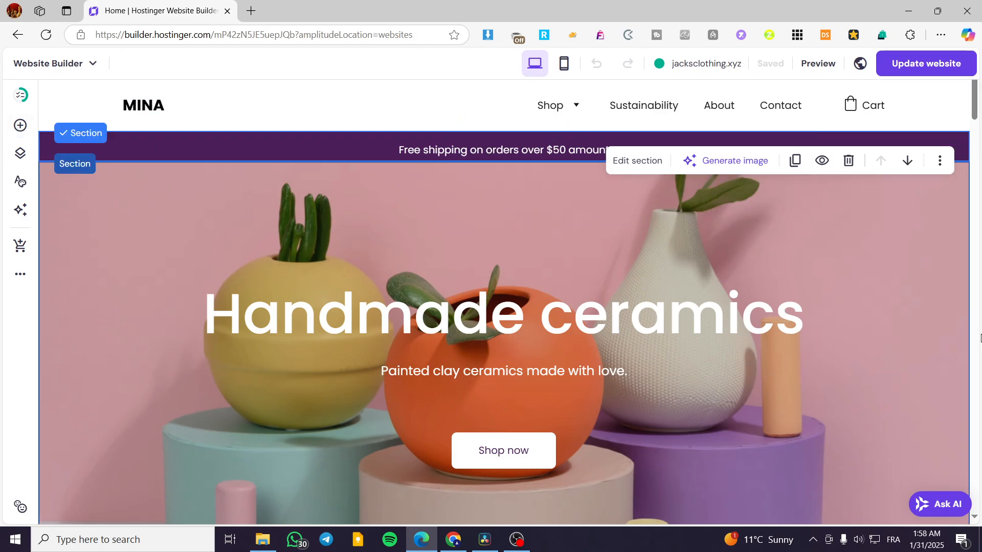
left_click(361, 157)
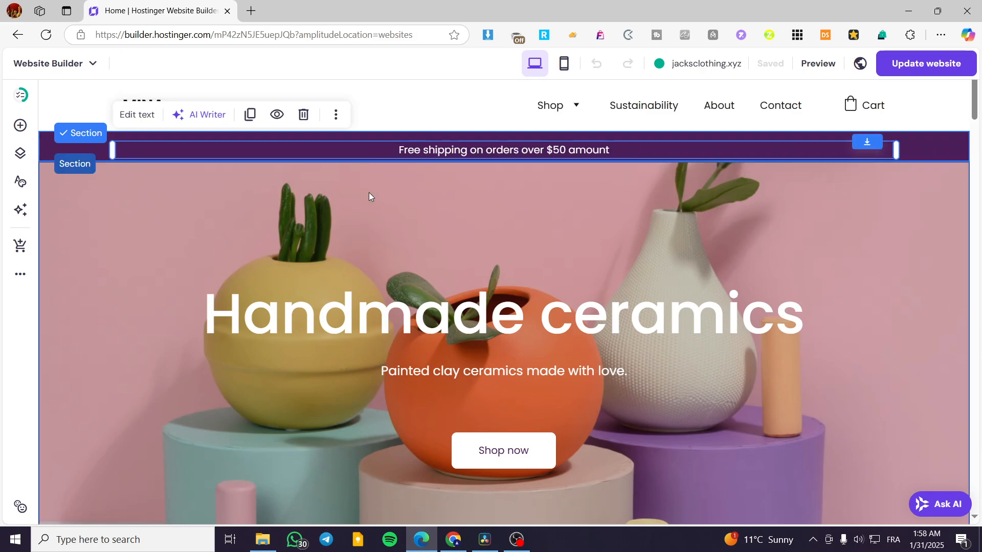
scroll(459, 299, "down", 2)
scroll(458, 299, "down", 3)
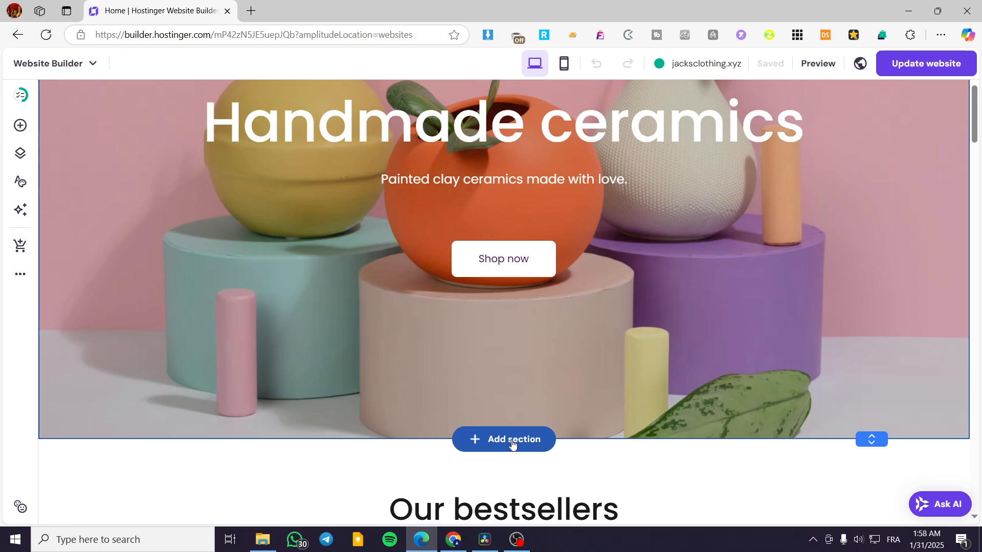
scroll(512, 443, "down", 5)
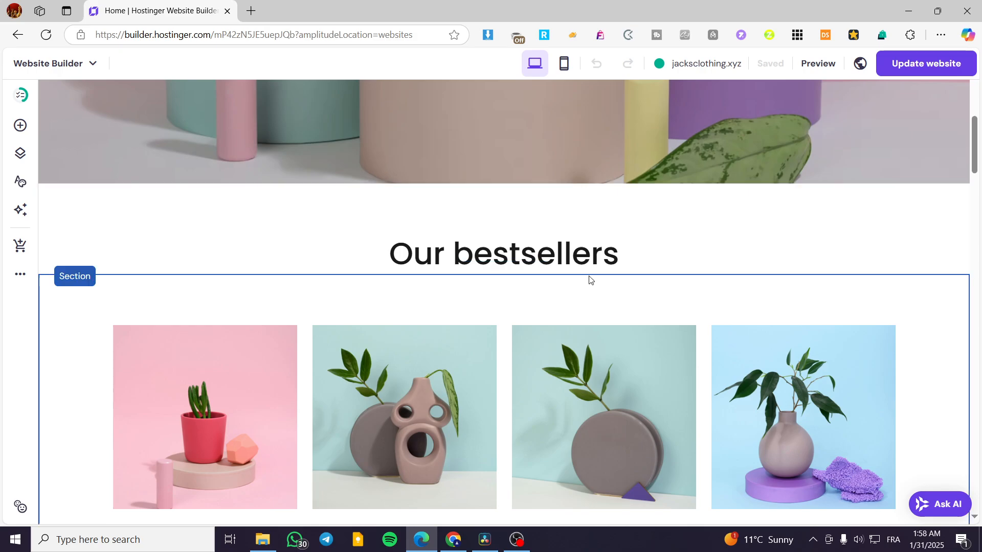
scroll(706, 305, "down", 13)
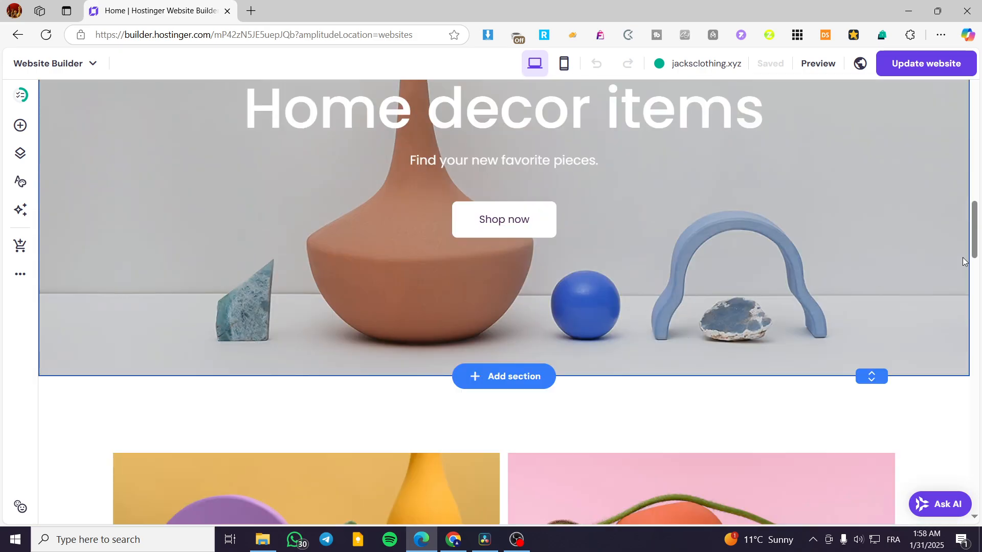
left_click_drag(978, 219, 979, 411)
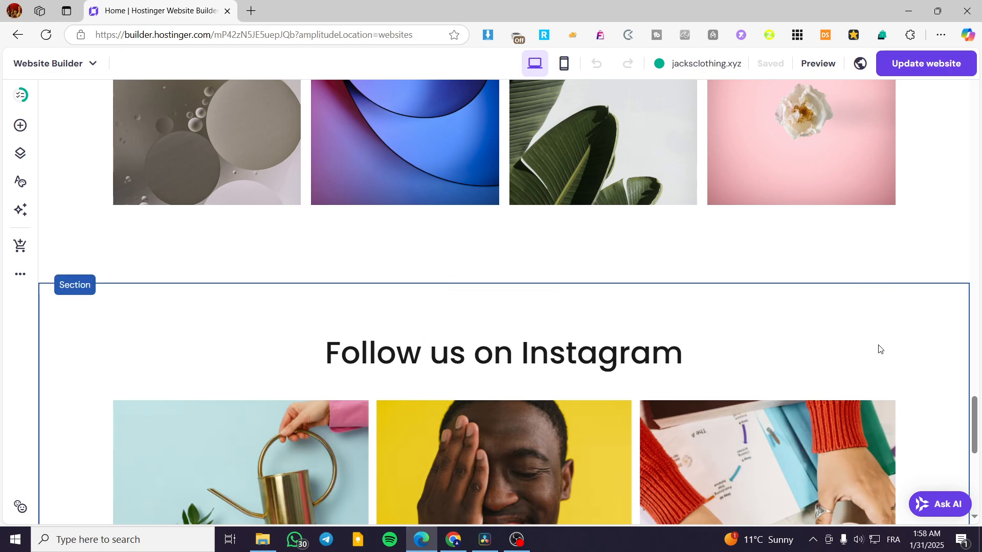
Start adding a section above "Follow us on Instagram" and browse the Blog, Online store, Main, About and Services templates
left_click(527, 279)
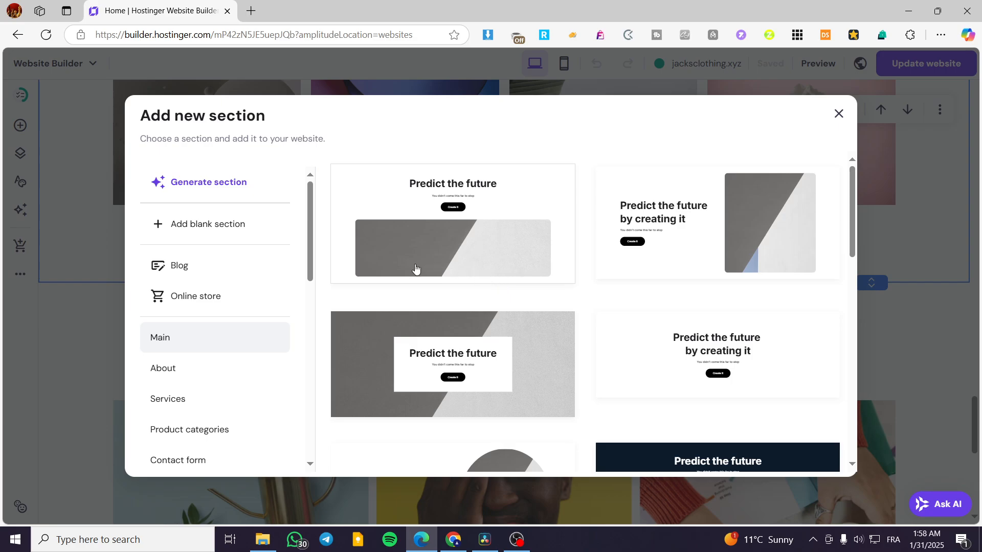
scroll(733, 271, "down", 3)
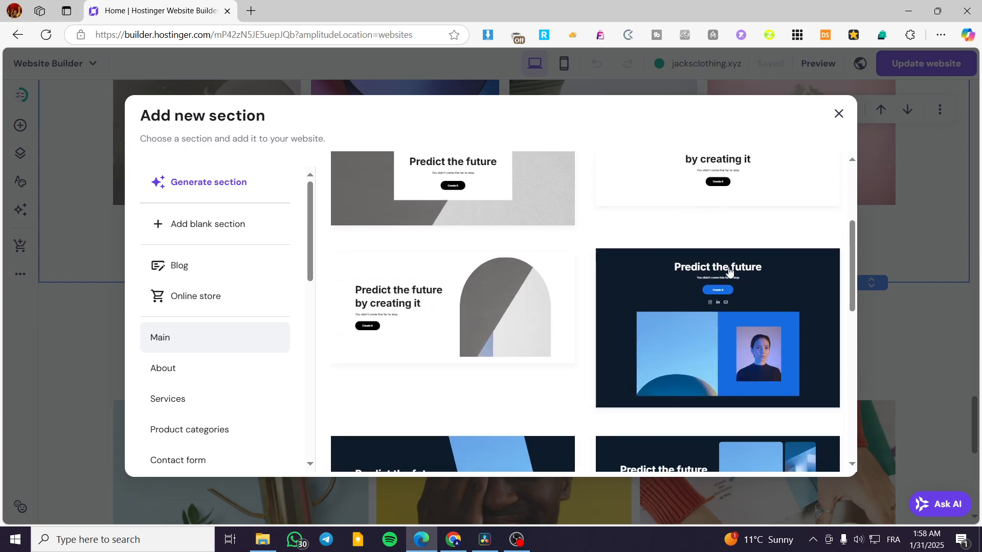
scroll(733, 271, "up", 3)
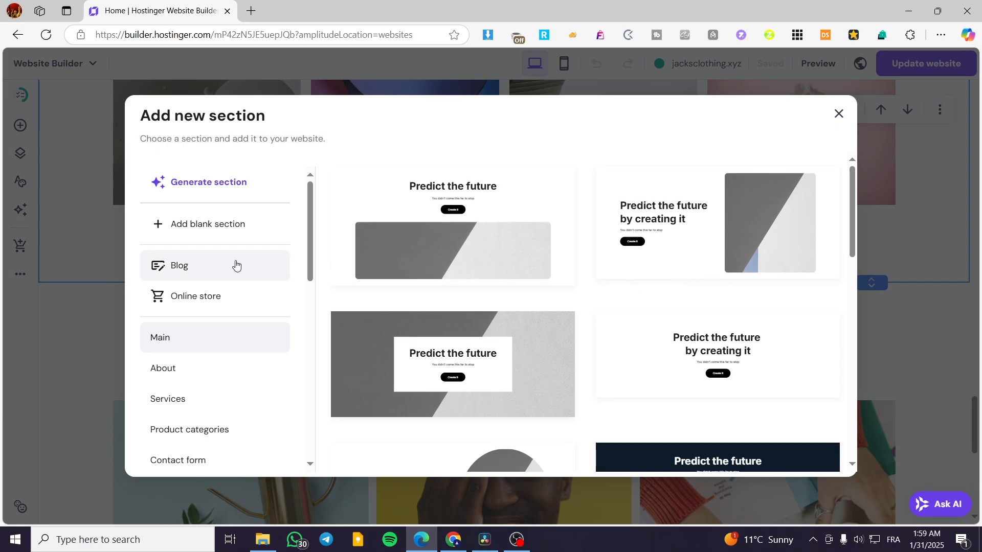
left_click(237, 277)
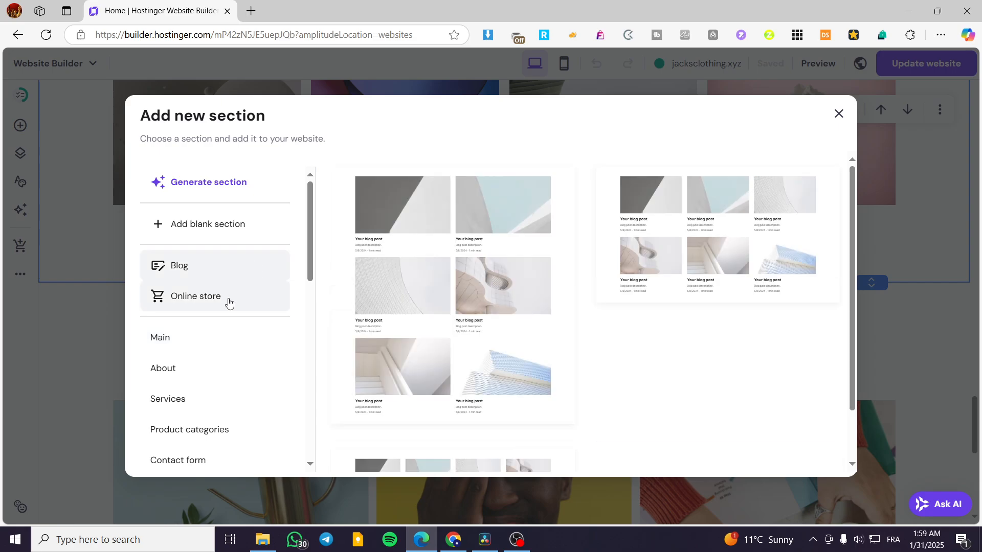
left_click(228, 303)
left_click(215, 341)
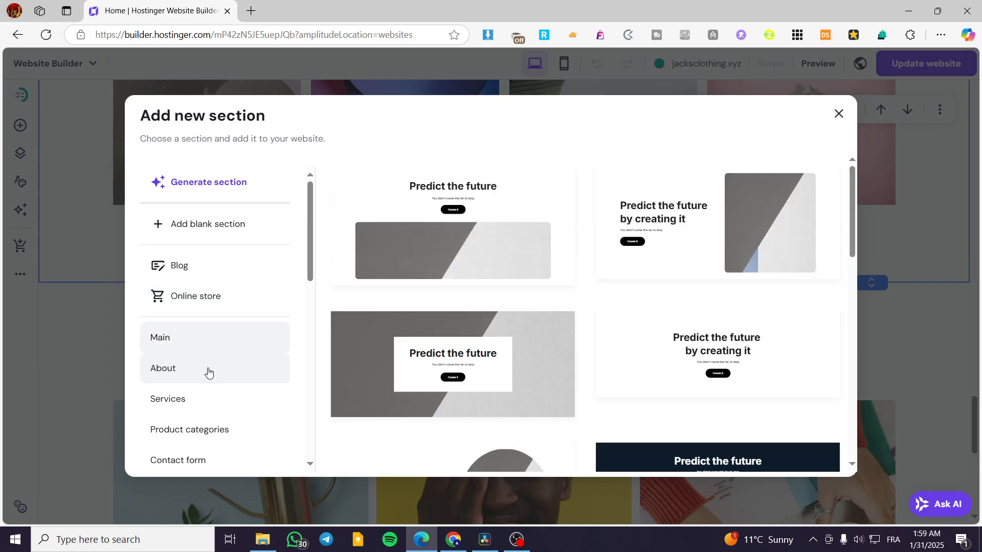
left_click(210, 367)
left_click(215, 404)
scroll(255, 375, "down", 3)
scroll(256, 370, "down", 1)
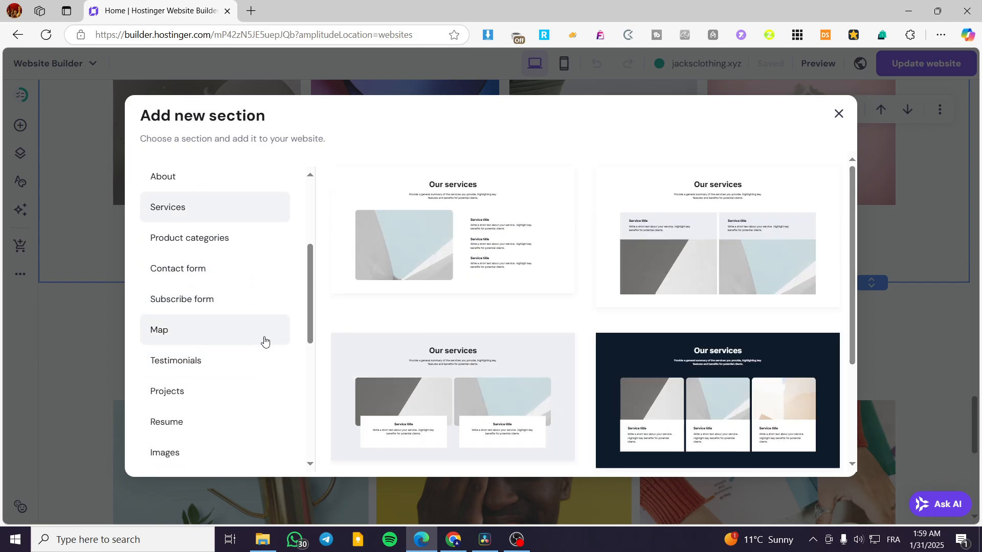
scroll(262, 297, "down", 5)
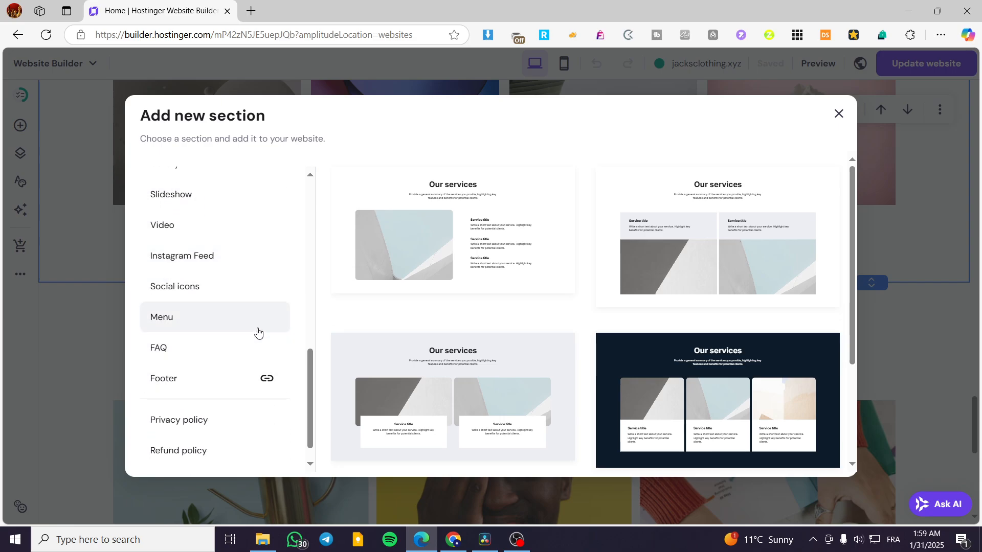
scroll(258, 333, "up", 10)
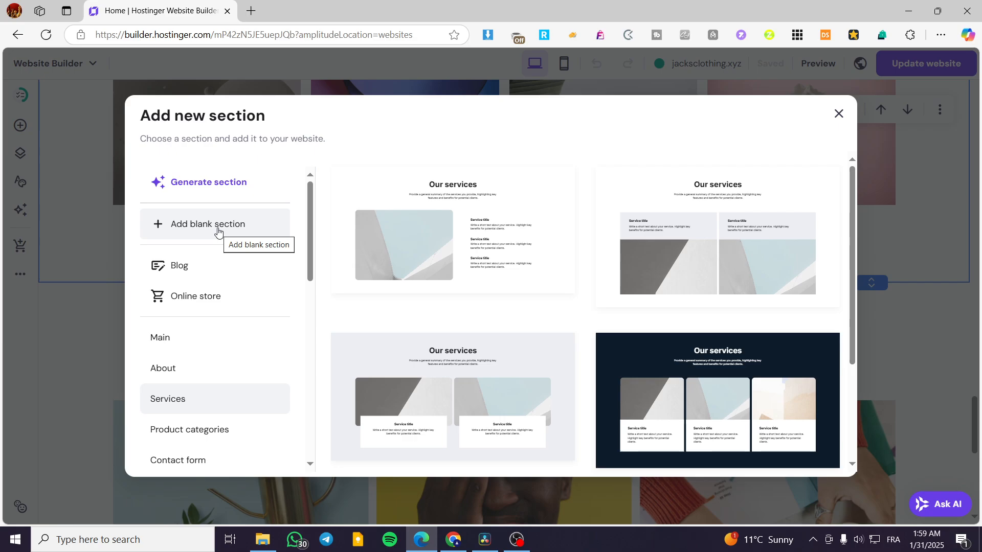
scroll(200, 301, "down", 1)
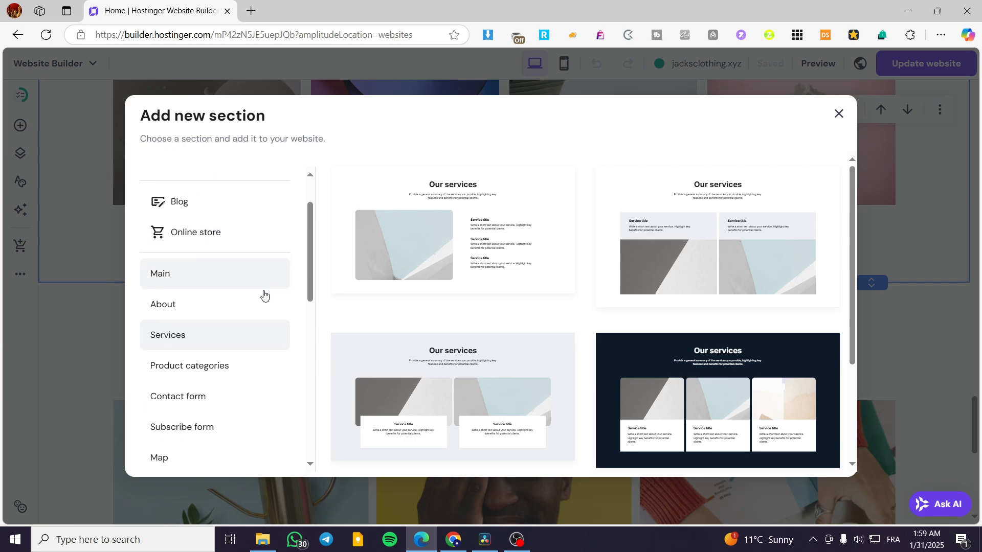
Browse further template categories and insert the Resume section with an image beside the "About me" and "Experience" text
left_click(199, 380)
scroll(238, 358, "down", 1)
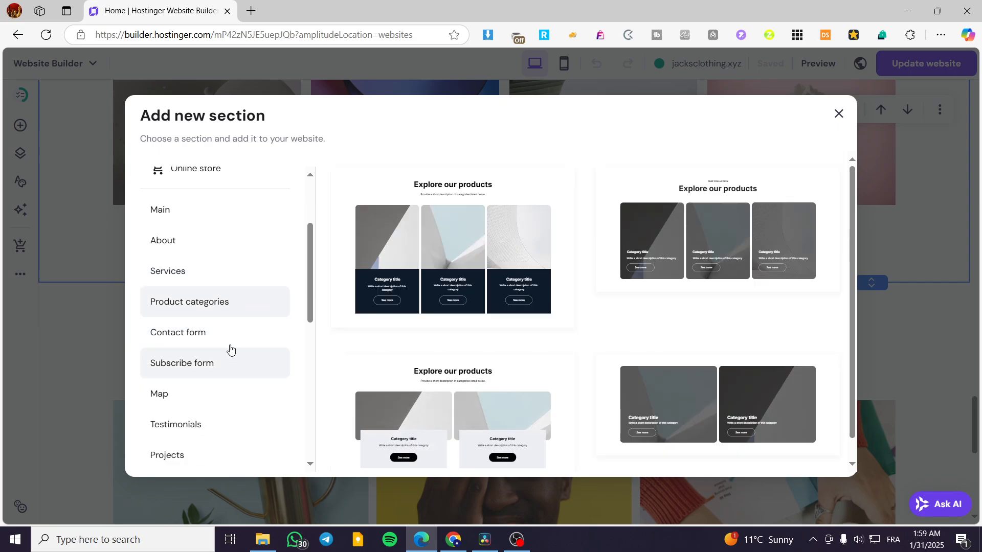
left_click(201, 362)
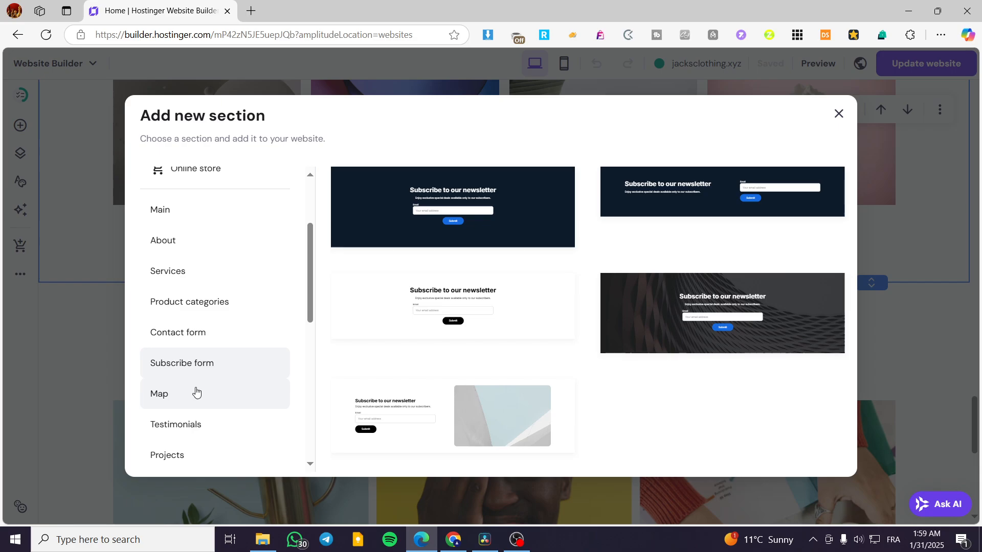
left_click(196, 393)
scroll(199, 383, "down", 2)
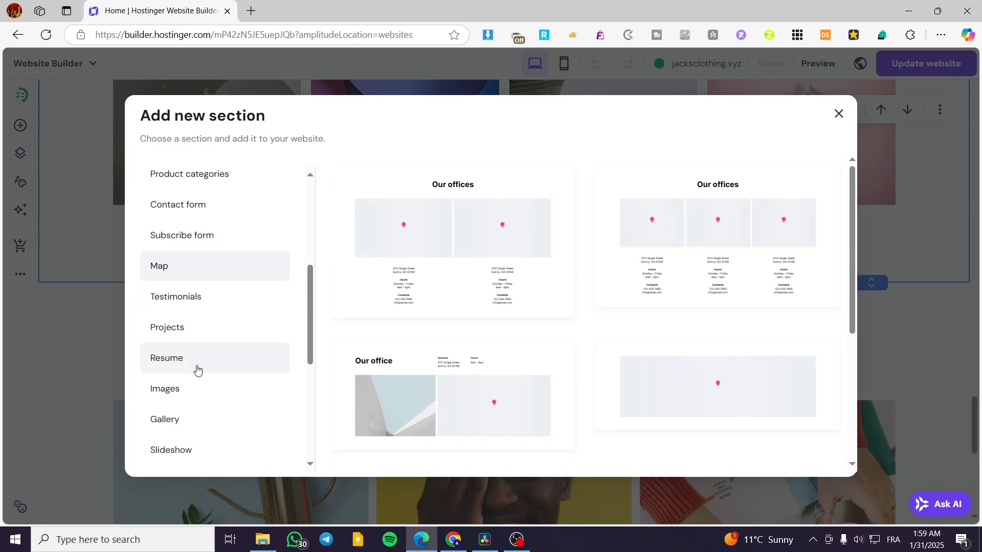
left_click(197, 369)
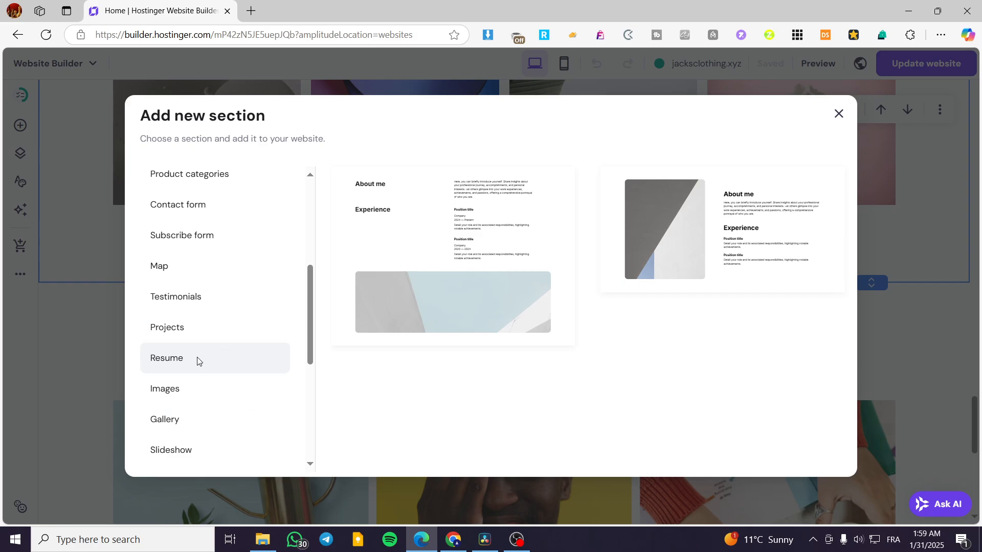
left_click(725, 267)
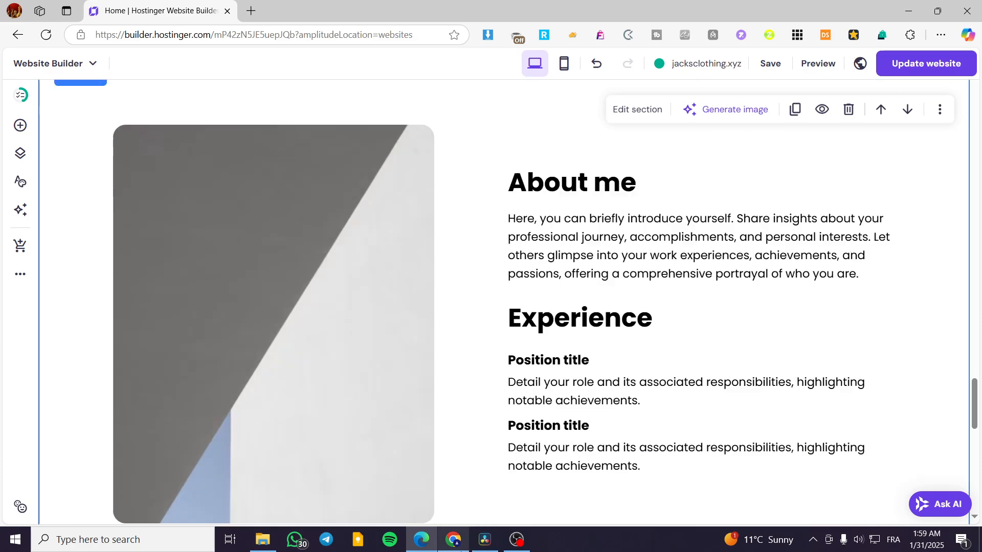
scroll(686, 425, "up", 3)
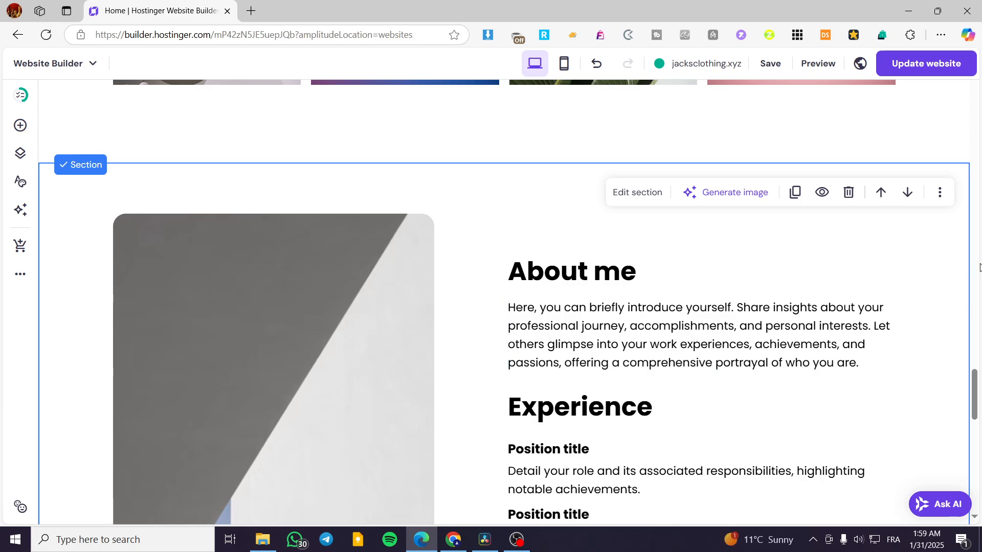
scroll(931, 267, "down", 1)
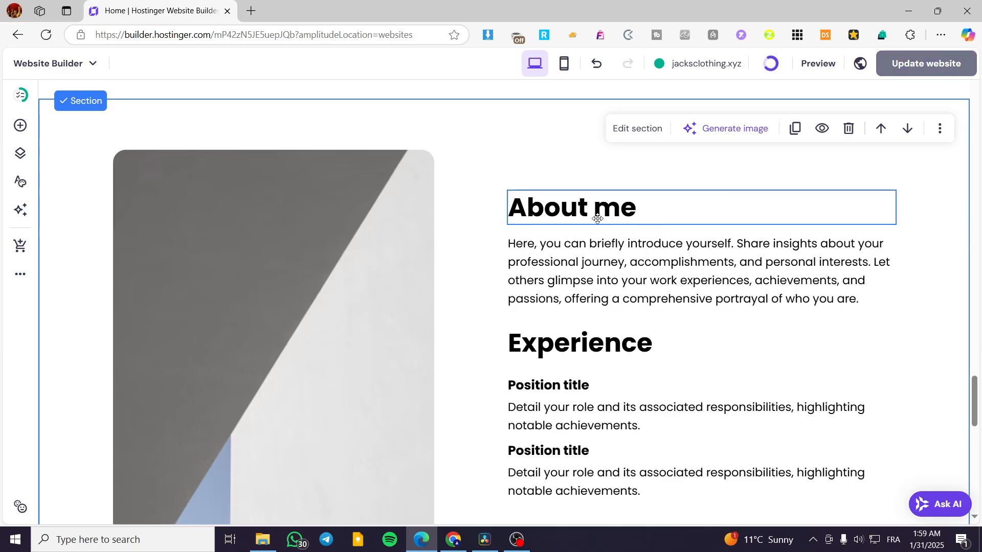
Delete the "About me" heading from the inserted resume section
left_click(351, 303)
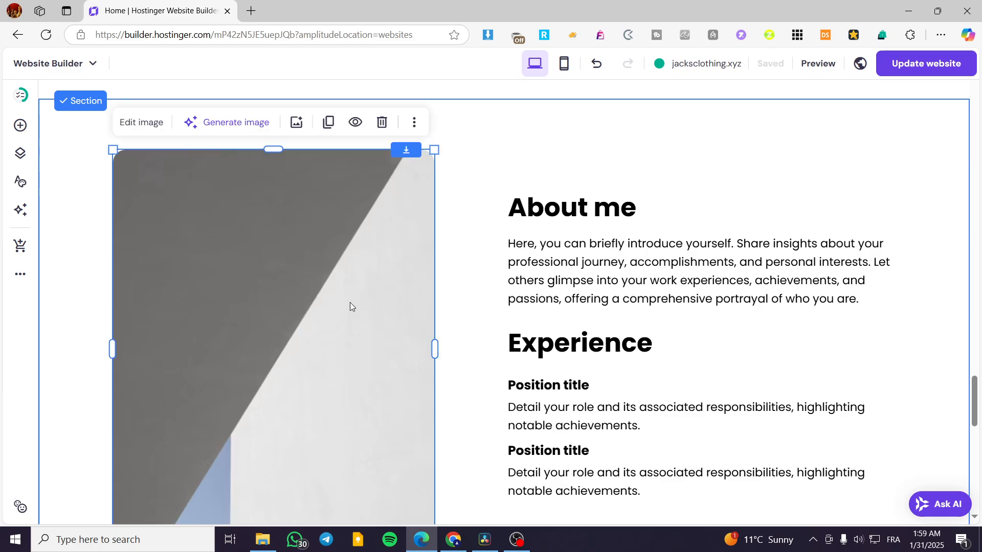
scroll(350, 303, "down", 3)
scroll(350, 302, "up", 3)
left_click(603, 198)
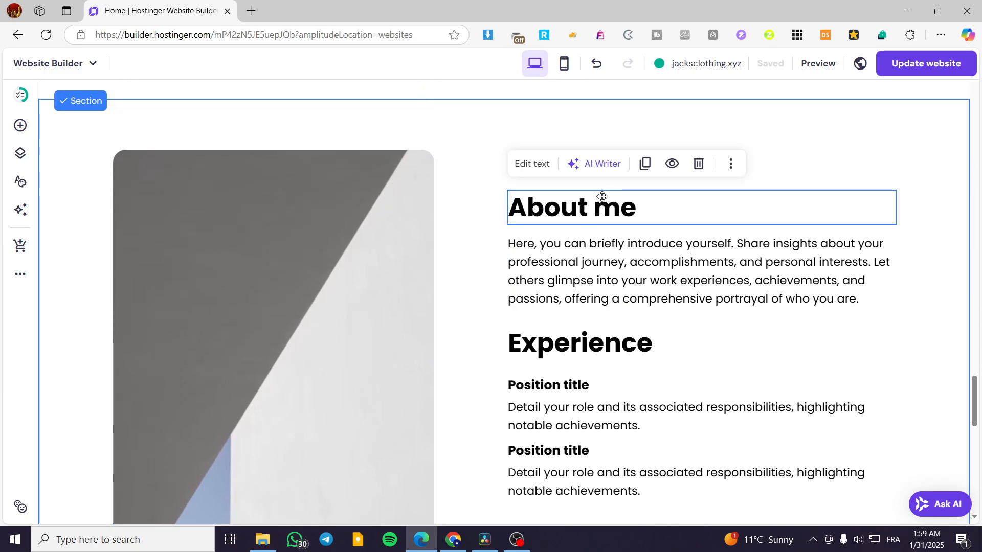
key("Delete")
left_click(608, 250)
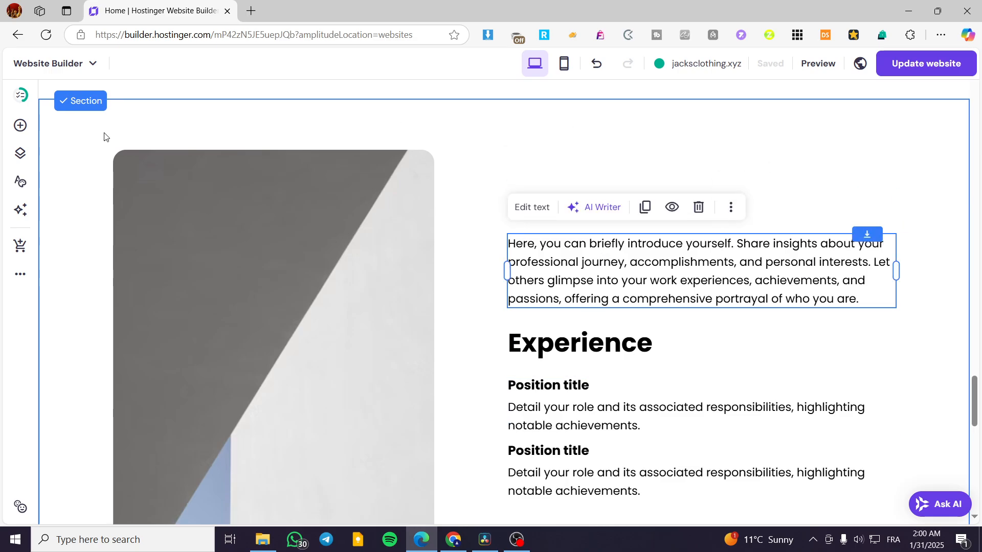
Add a button element to the resume section, position it beside the "Experience" heading, and delete it again
left_click(20, 127)
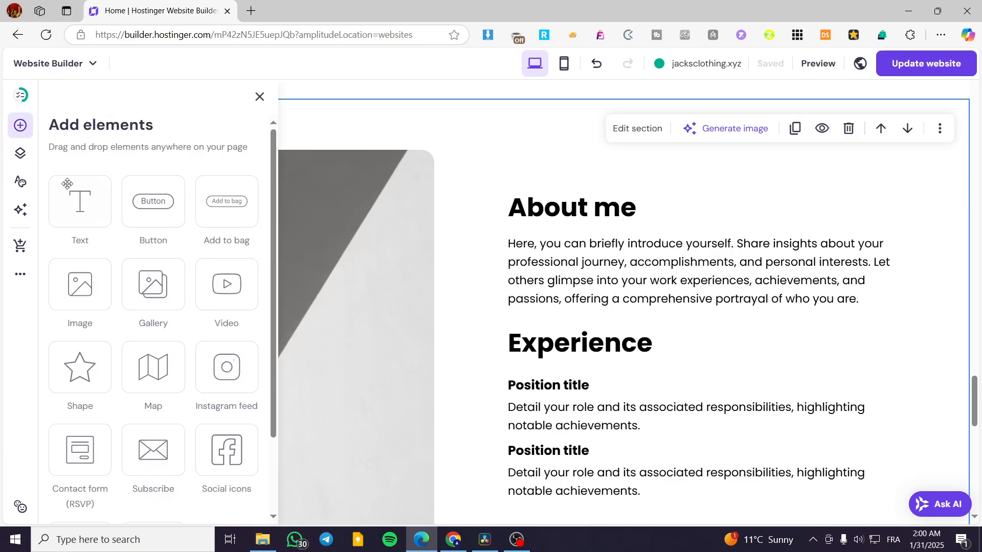
left_click_drag(792, 196, 793, 201)
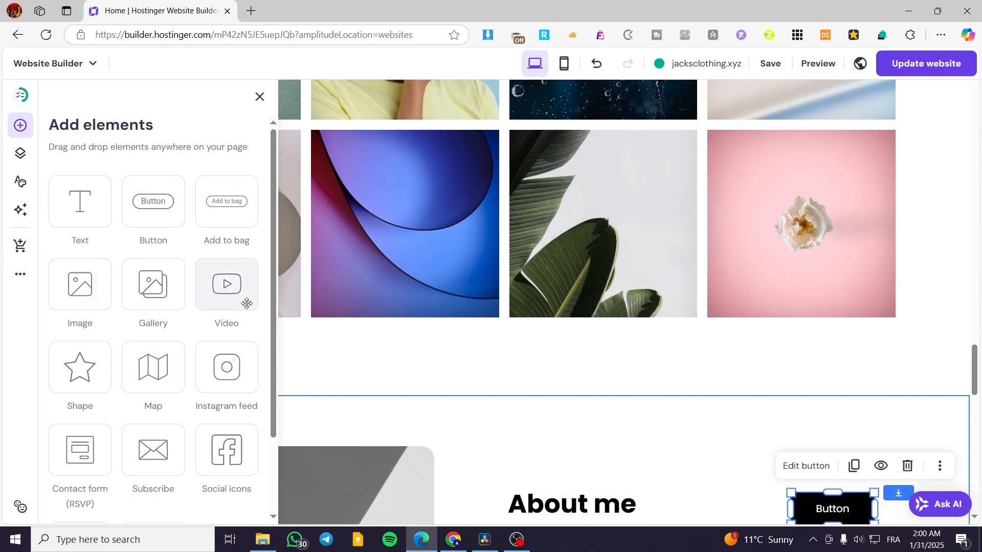
scroll(227, 302, "down", 2)
scroll(730, 464, "down", 3)
left_click_drag(826, 384, 504, 343)
left_click_drag(515, 251, 730, 401)
scroll(588, 394, "down", 3)
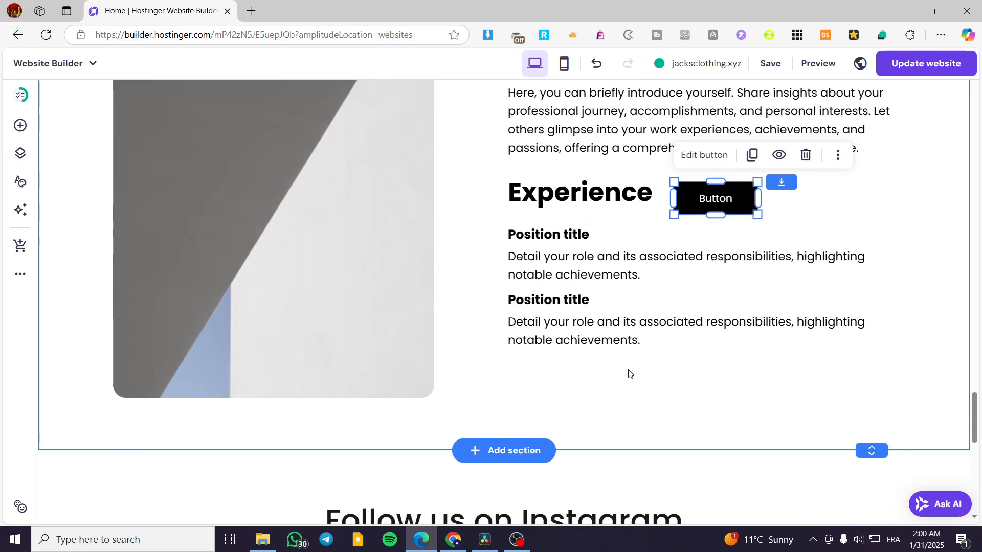
key("Delete")
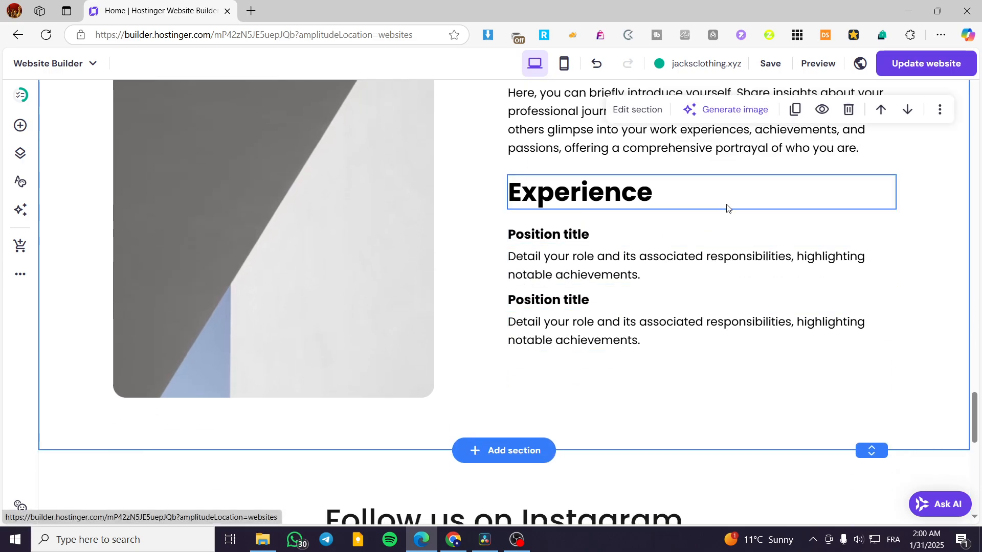
Review the resume section's background, layout and anchor settings, switching the visible grid on and back off
scroll(620, 285, "up", 3)
scroll(619, 283, "down", 1)
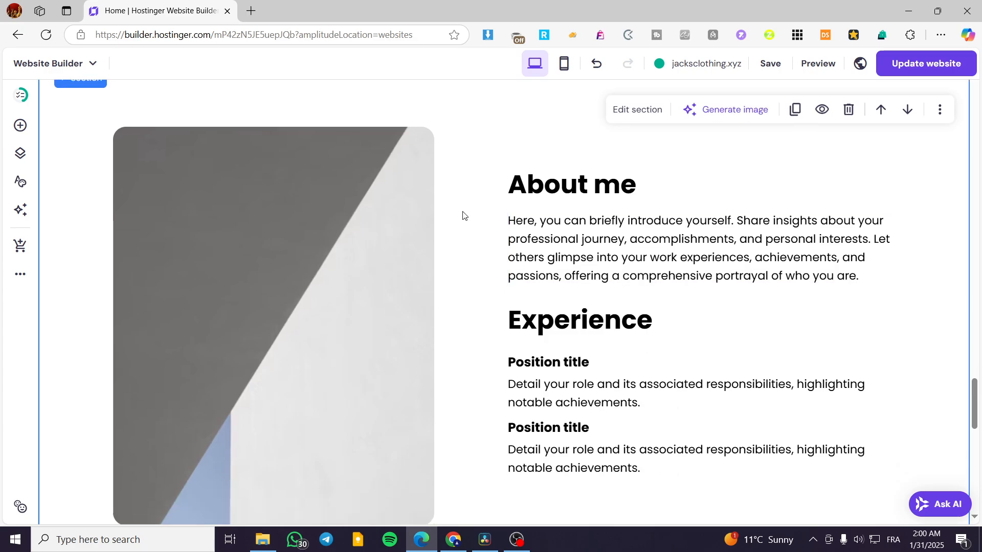
left_click(631, 117)
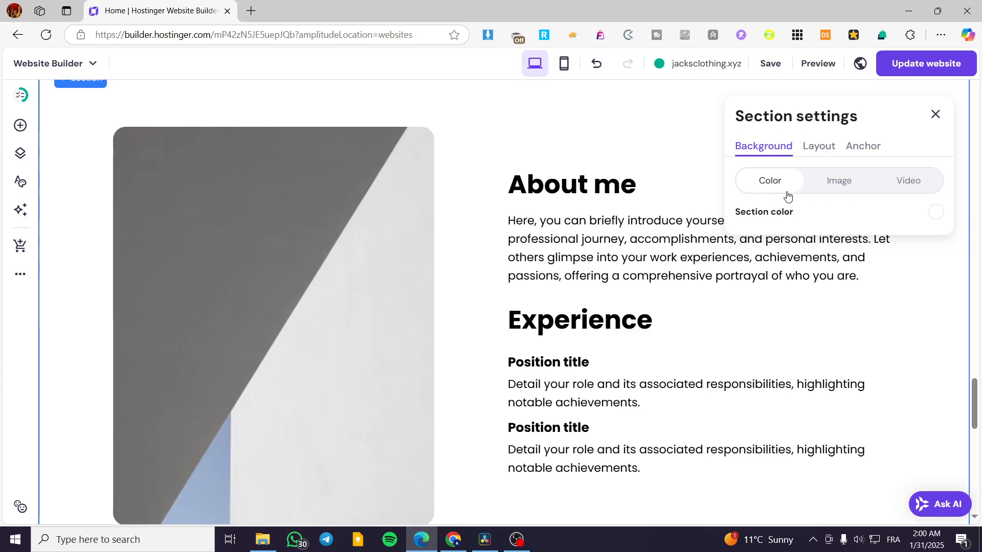
left_click(822, 150)
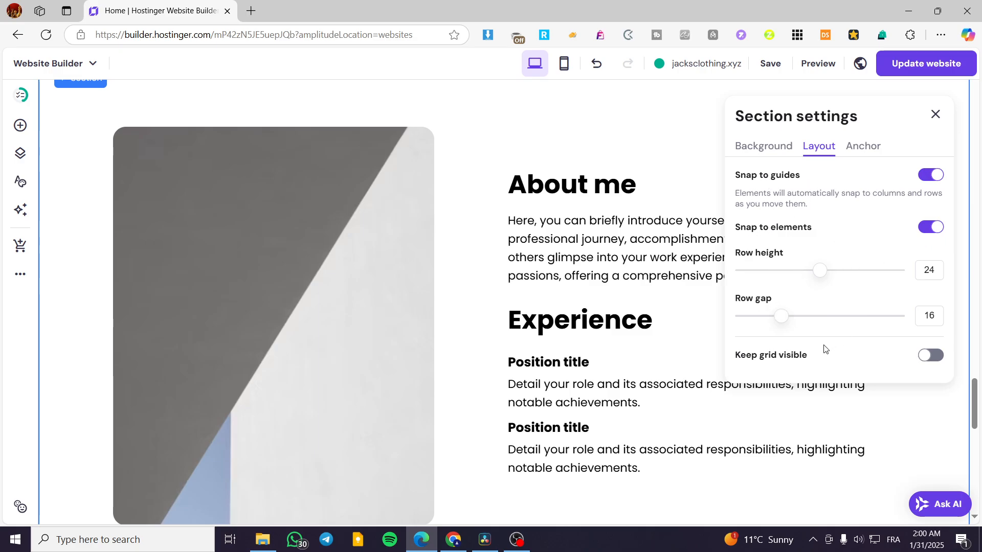
left_click(937, 363)
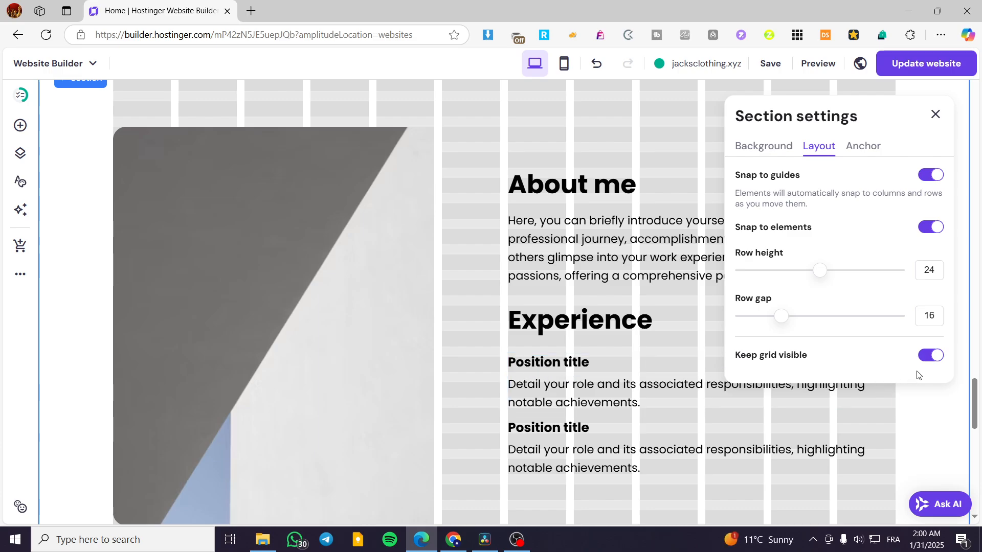
left_click(931, 356)
left_click(866, 146)
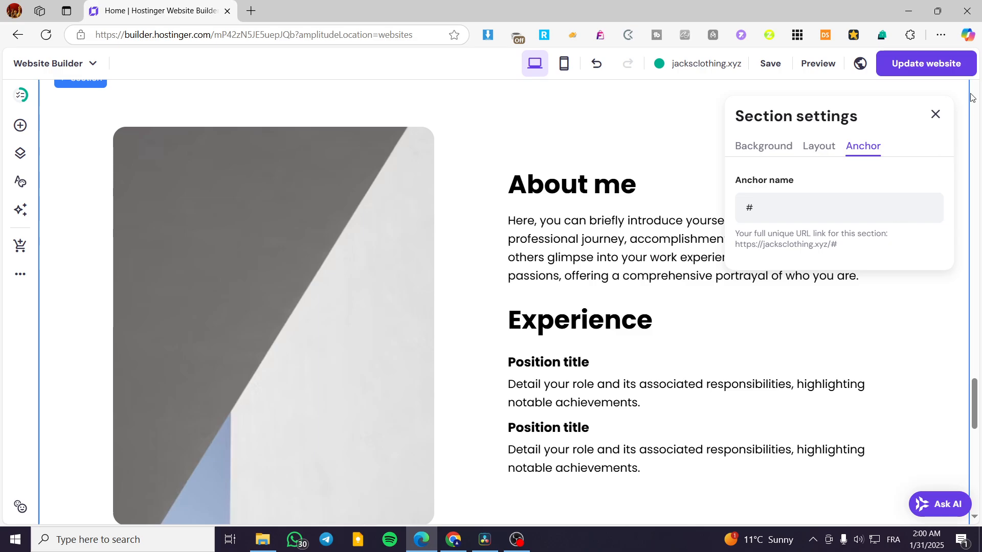
left_click(934, 119)
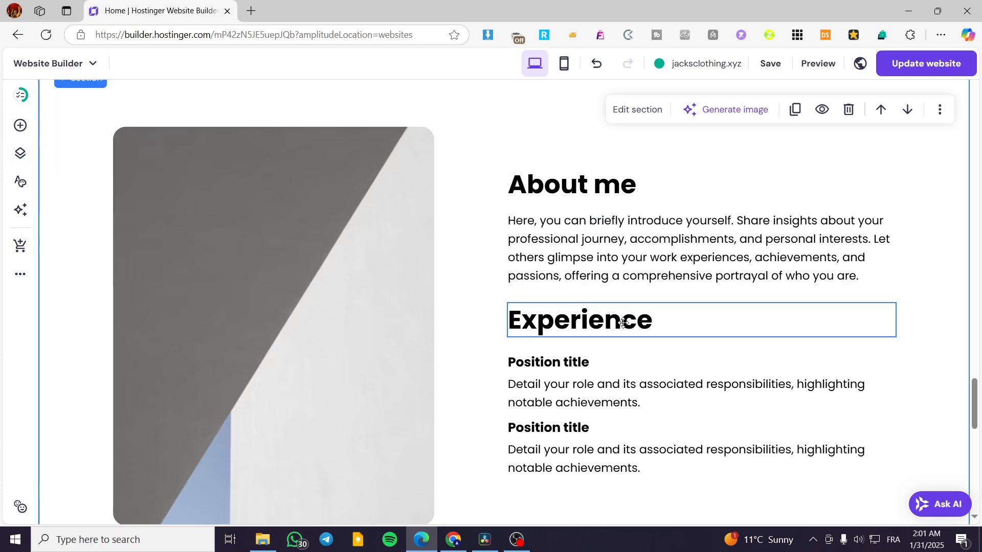
Open the description under the first "Position title" for text editing to view its formatting options, and leave the editor
left_click(653, 401)
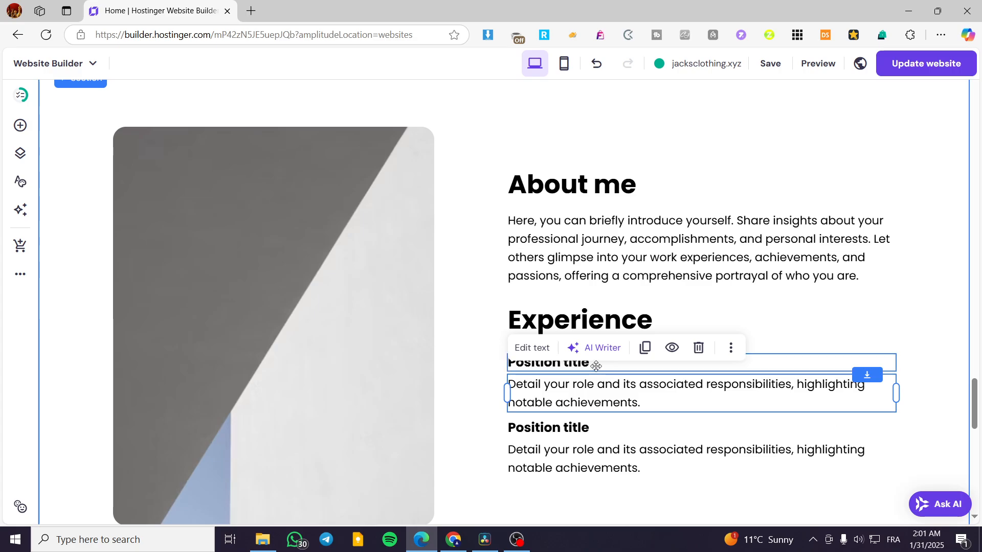
left_click(546, 351)
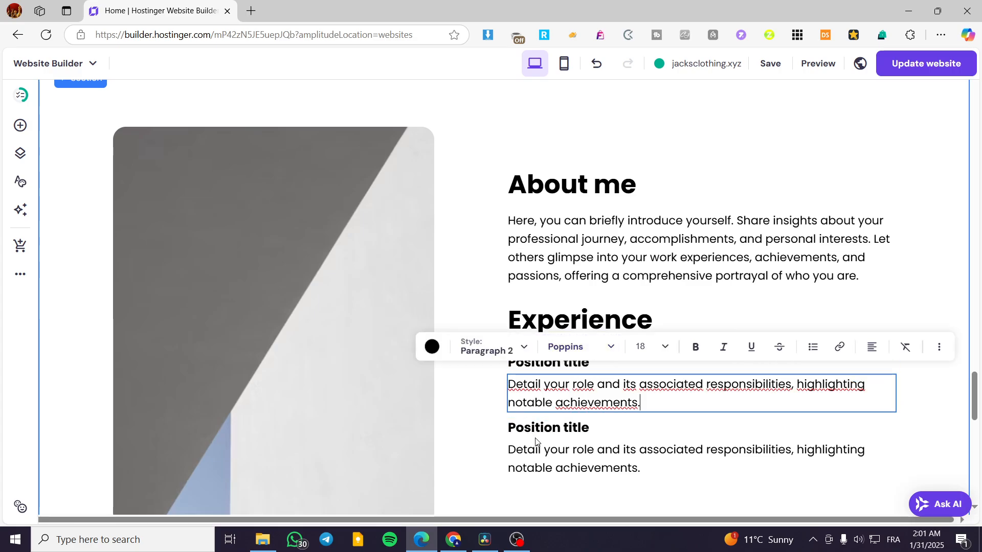
left_click(662, 135)
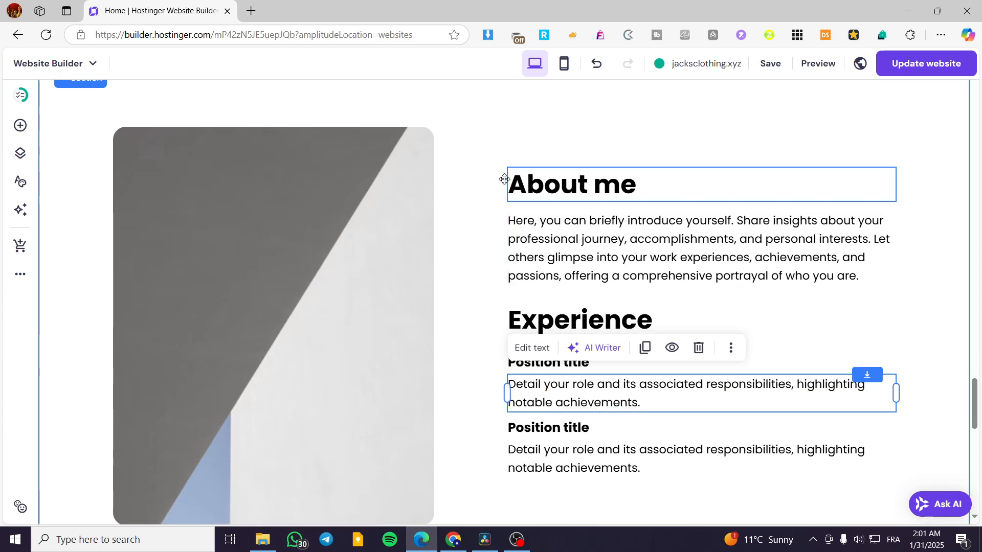
left_click(479, 138)
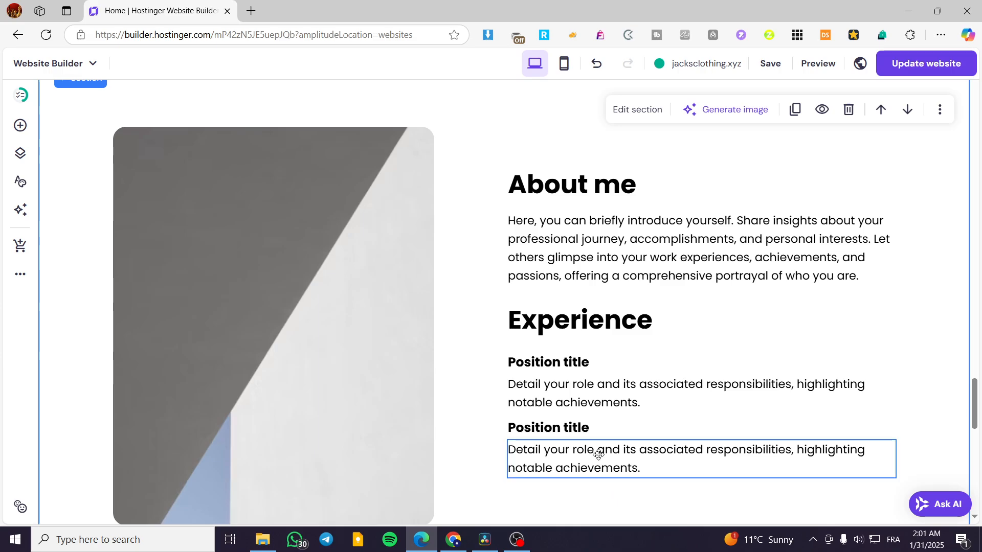
scroll(598, 440, "up", 1)
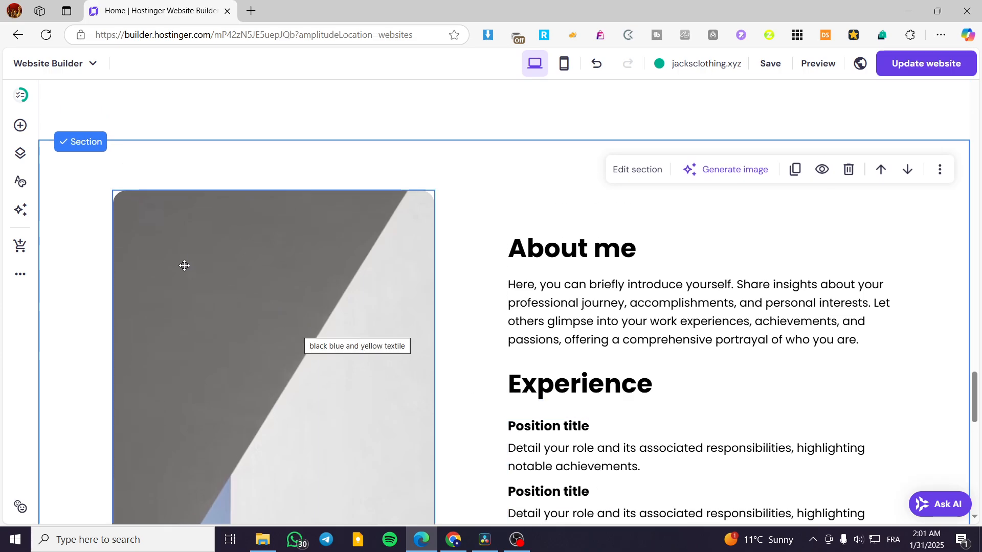
scroll(191, 225, "down", 2)
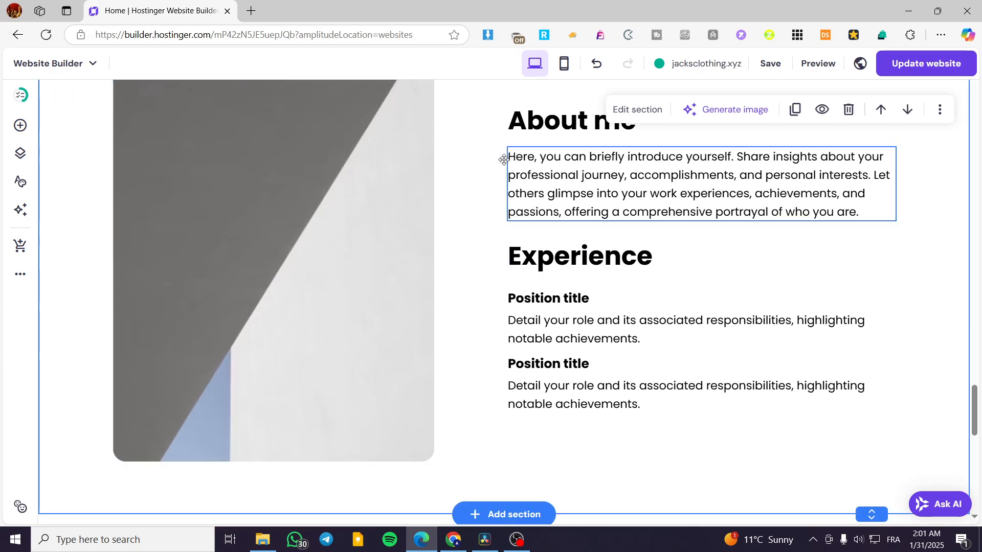